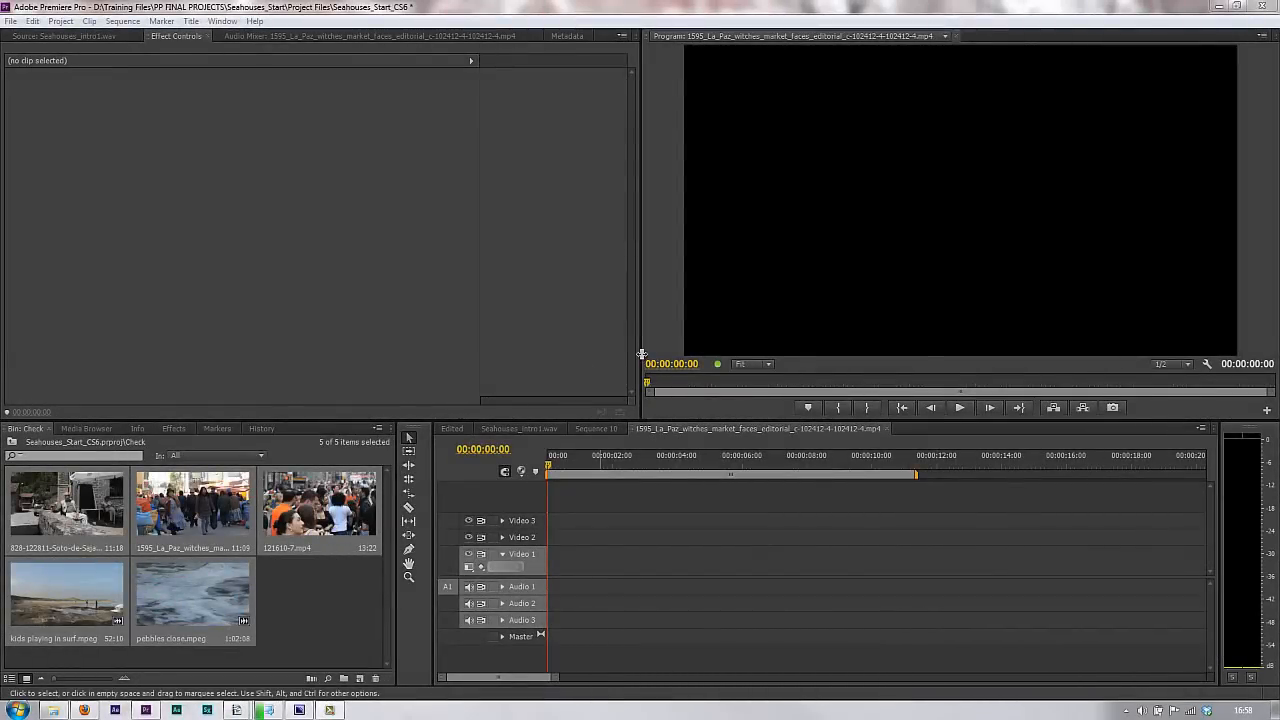
Step: Drag the divider left so the Program monitor widens and Effect Controls narrows
{"action": "left_click", "coordinate": [610, 353]}
{"action": "left_click_drag", "start_coordinate": [610, 353], "coordinate": [545, 353]}
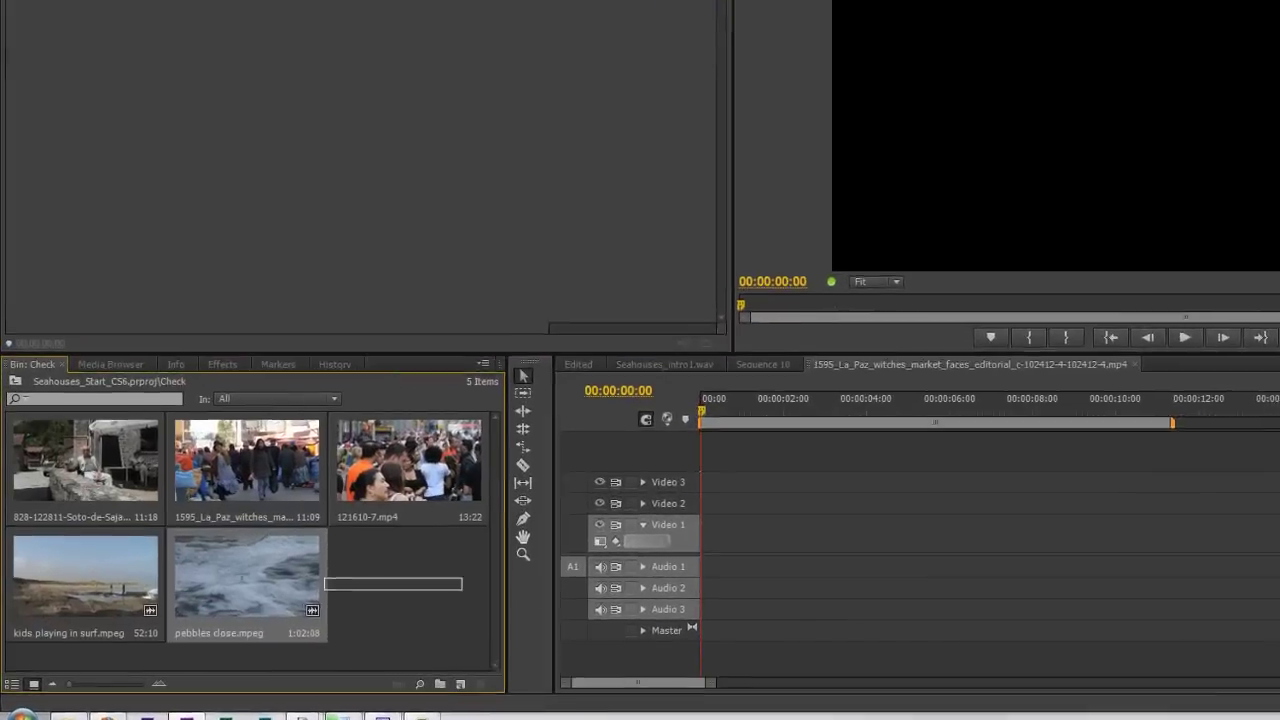
Step: Select all five clips in the bin and choose Analyze Content from their context menu
{"action": "left_click_drag", "start_coordinate": [360, 604], "coordinate": [50, 495]}
{"action": "left_click_drag", "start_coordinate": [75, 428], "coordinate": [69, 428]}
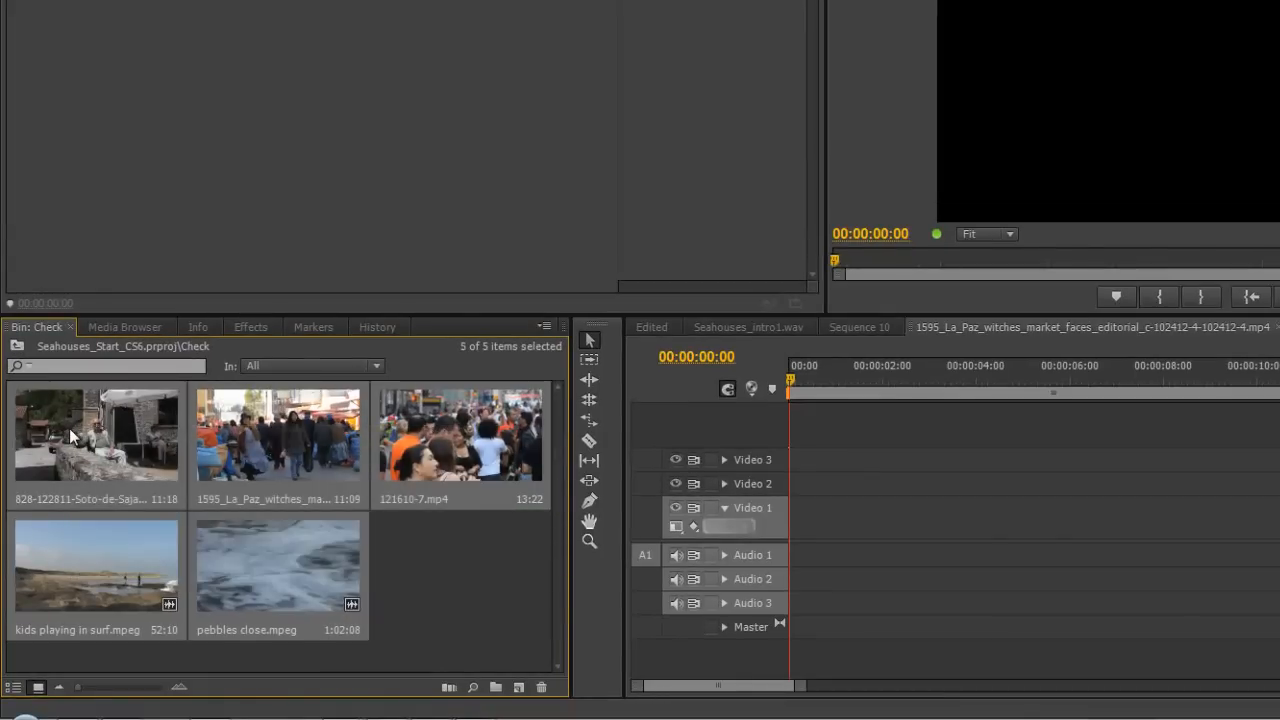
{"action": "right_click", "coordinate": [68, 429]}
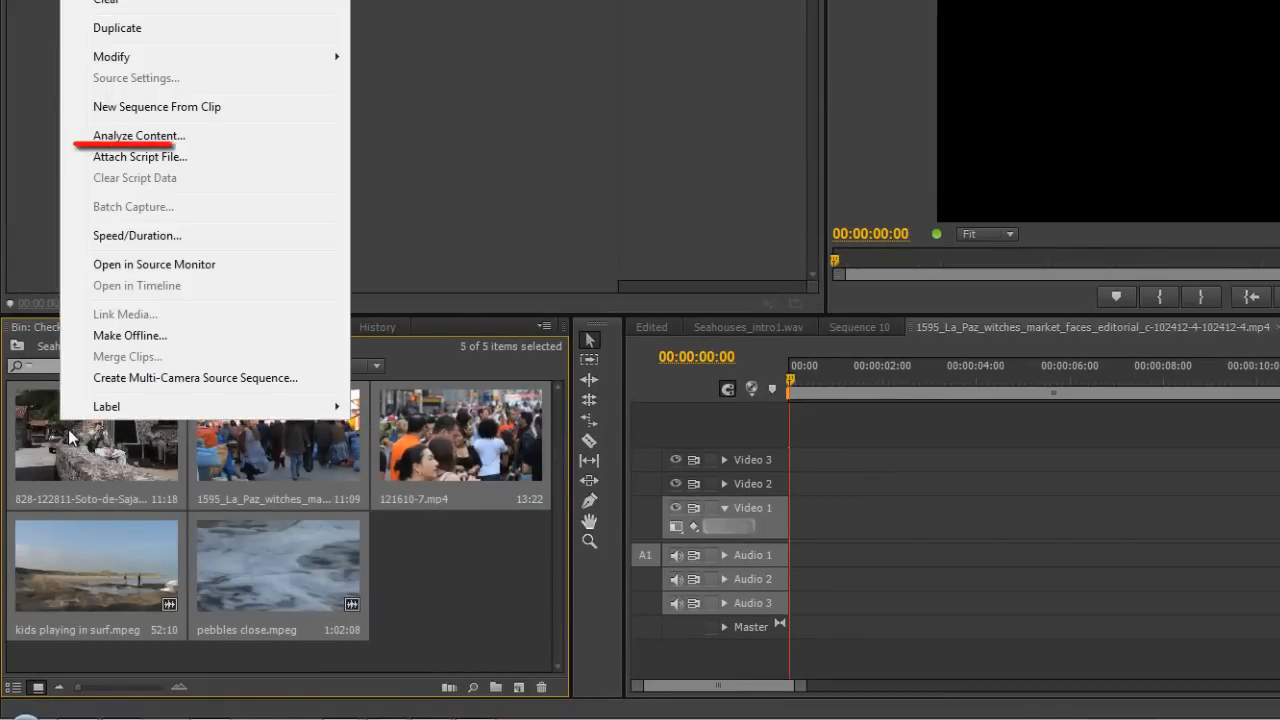
{"action": "left_click", "coordinate": [140, 136]}
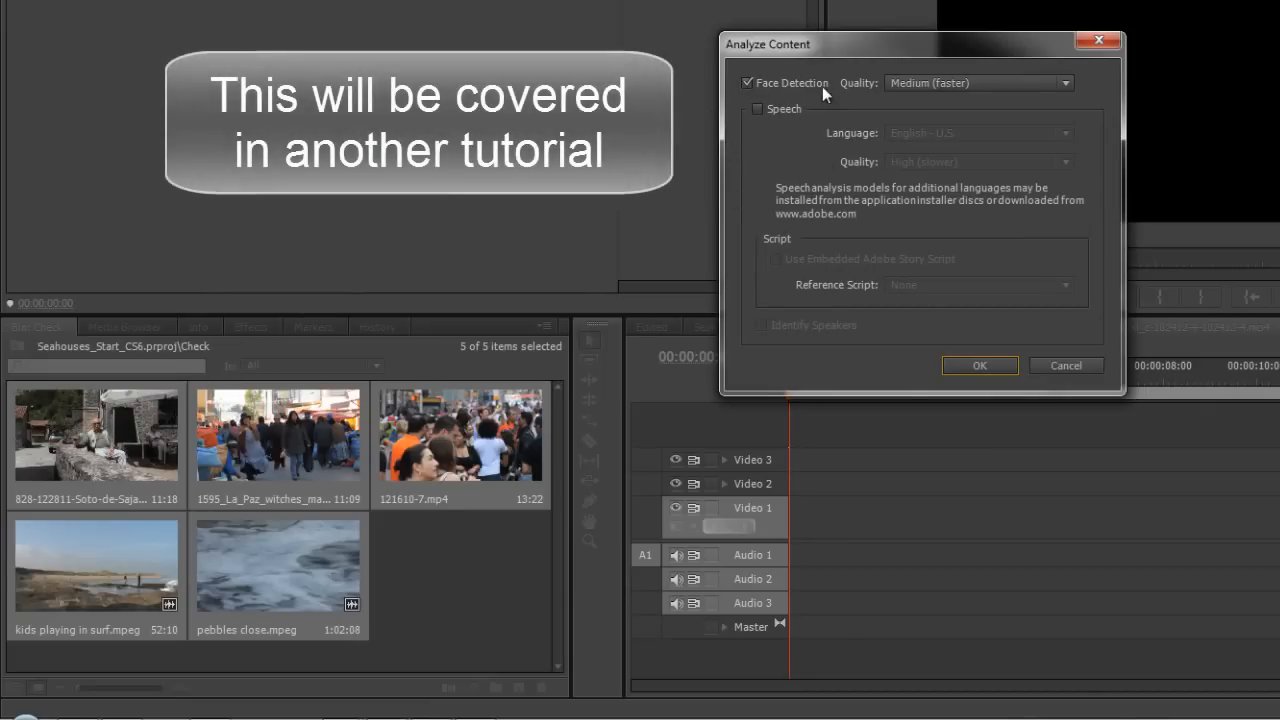
Step: Run Face Detection analysis at Low (fastest) quality on the five clips
{"action": "left_click", "coordinate": [975, 83]}
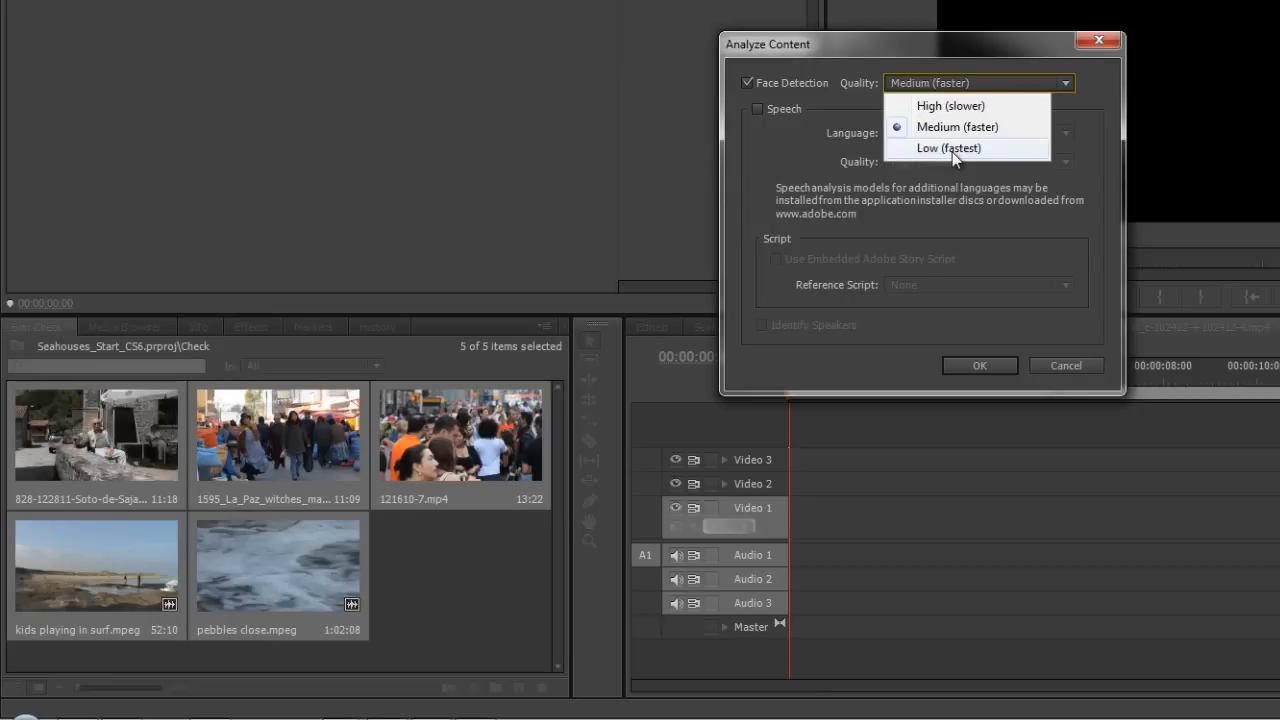
{"action": "left_click", "coordinate": [950, 148]}
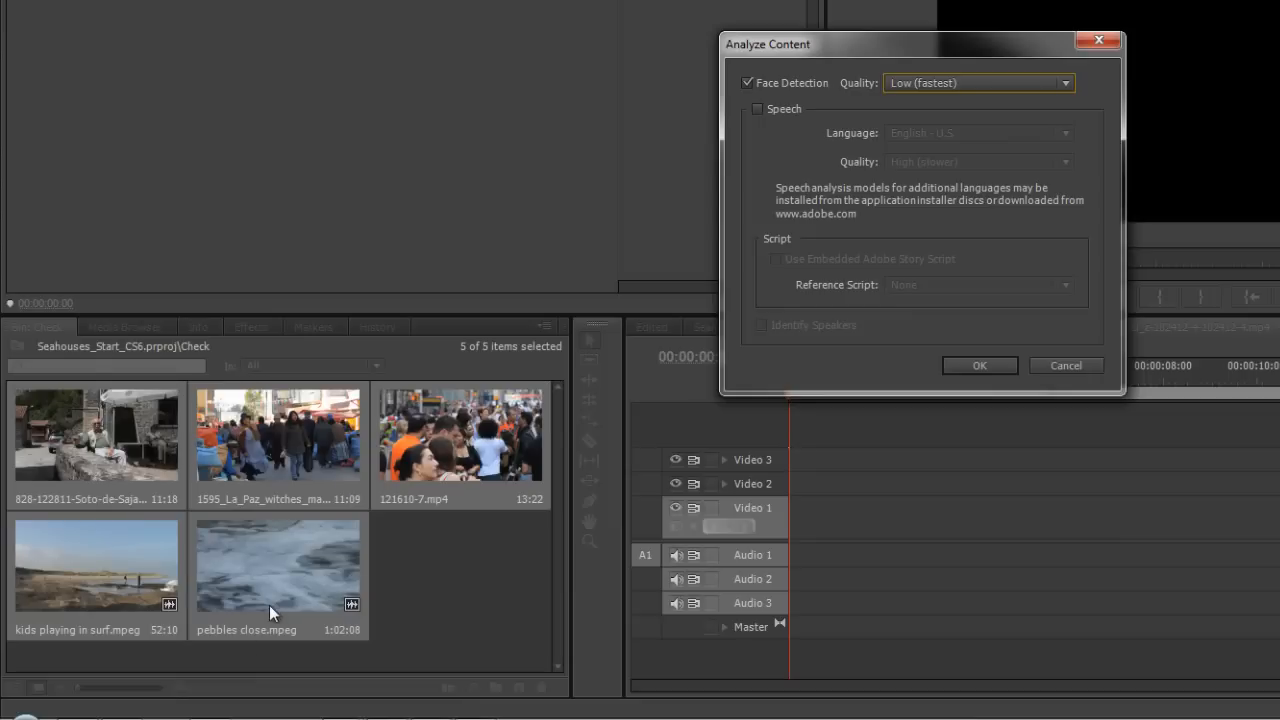
{"action": "left_click", "coordinate": [980, 365]}
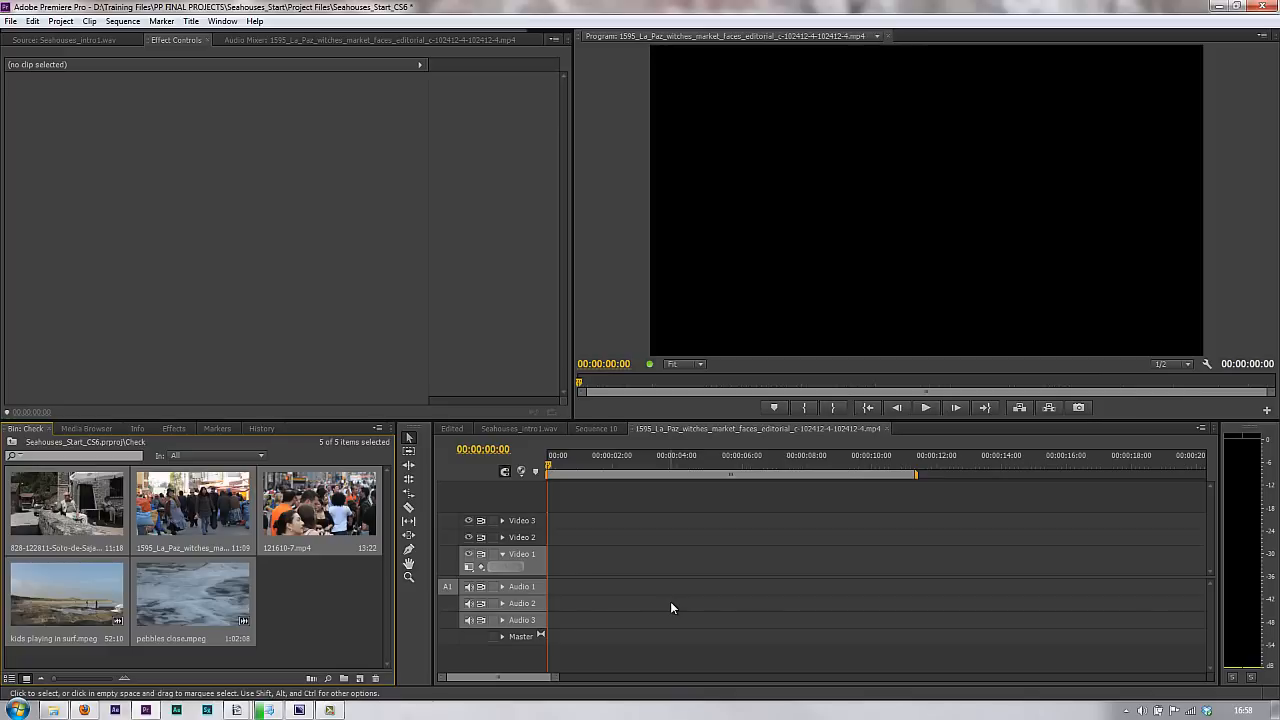
Step: Bring up Adobe Media Encoder from the taskbar to check the analysis queue
{"action": "left_click", "coordinate": [407, 712]}
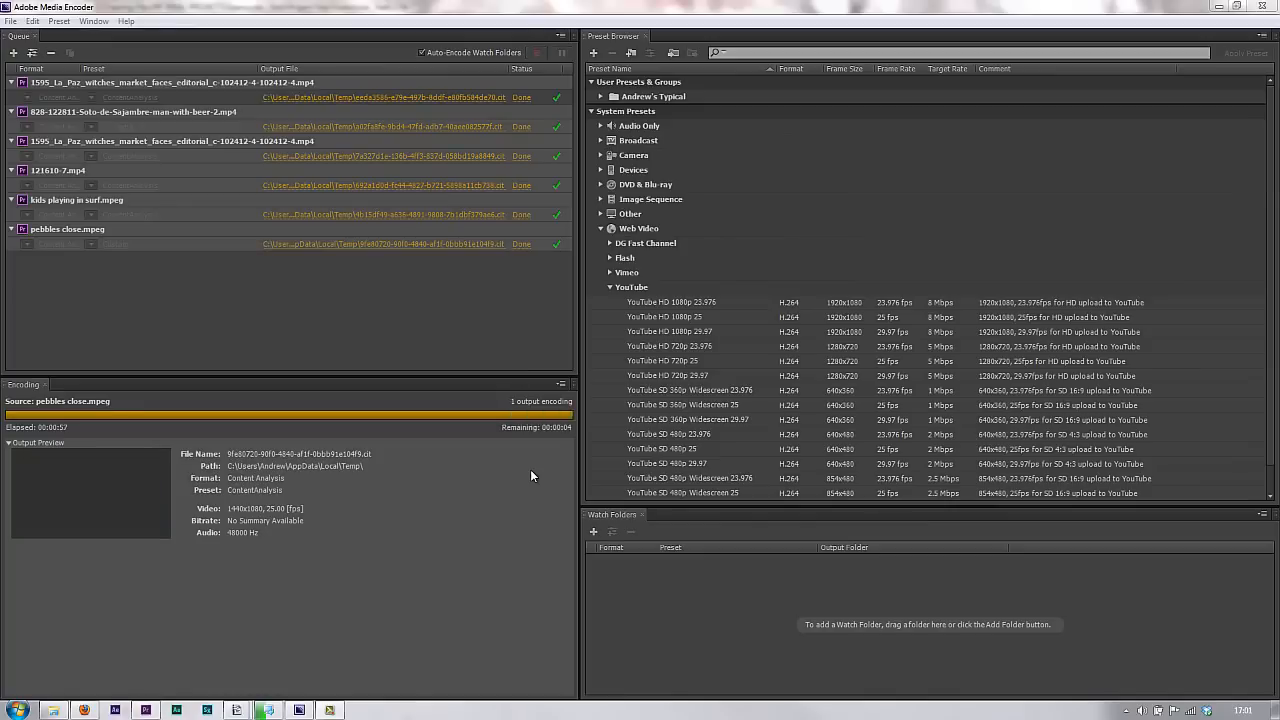
Step: Return to Premiere, filter the bin with Edit > Find Faces, then clear the filter to show all five clips
{"action": "left_click", "coordinate": [1218, 7]}
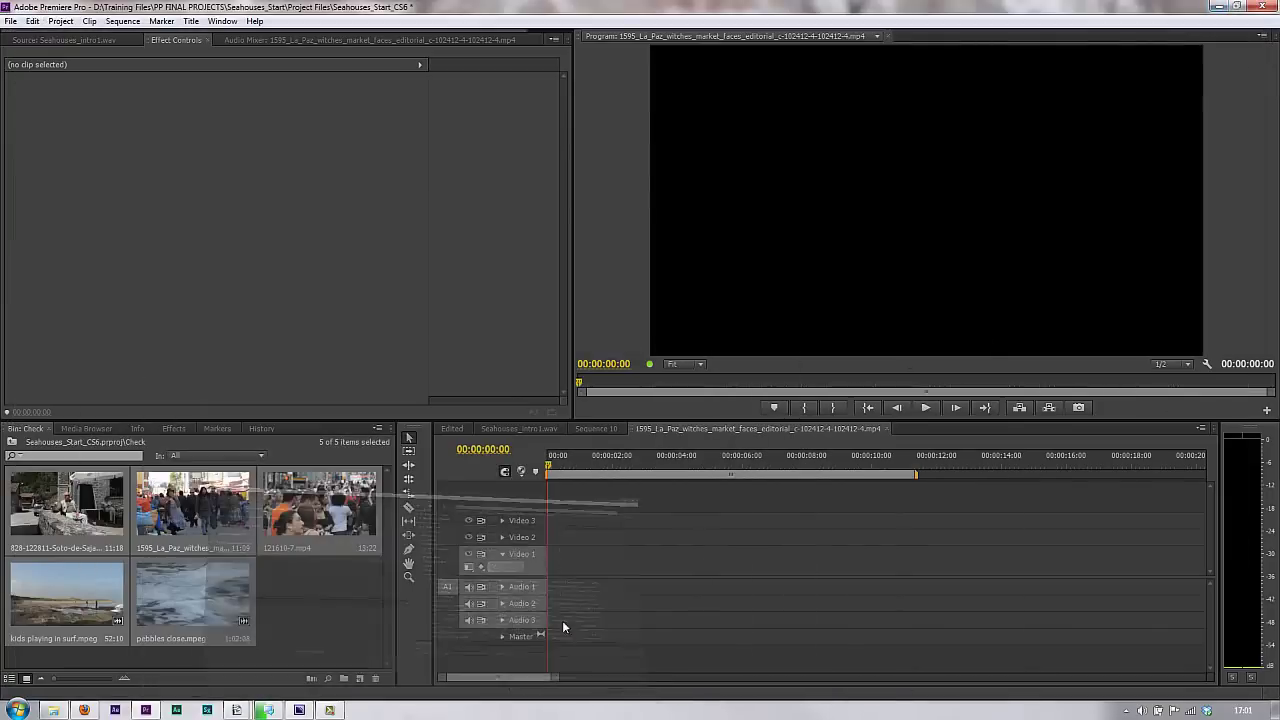
{"action": "left_click", "coordinate": [33, 21]}
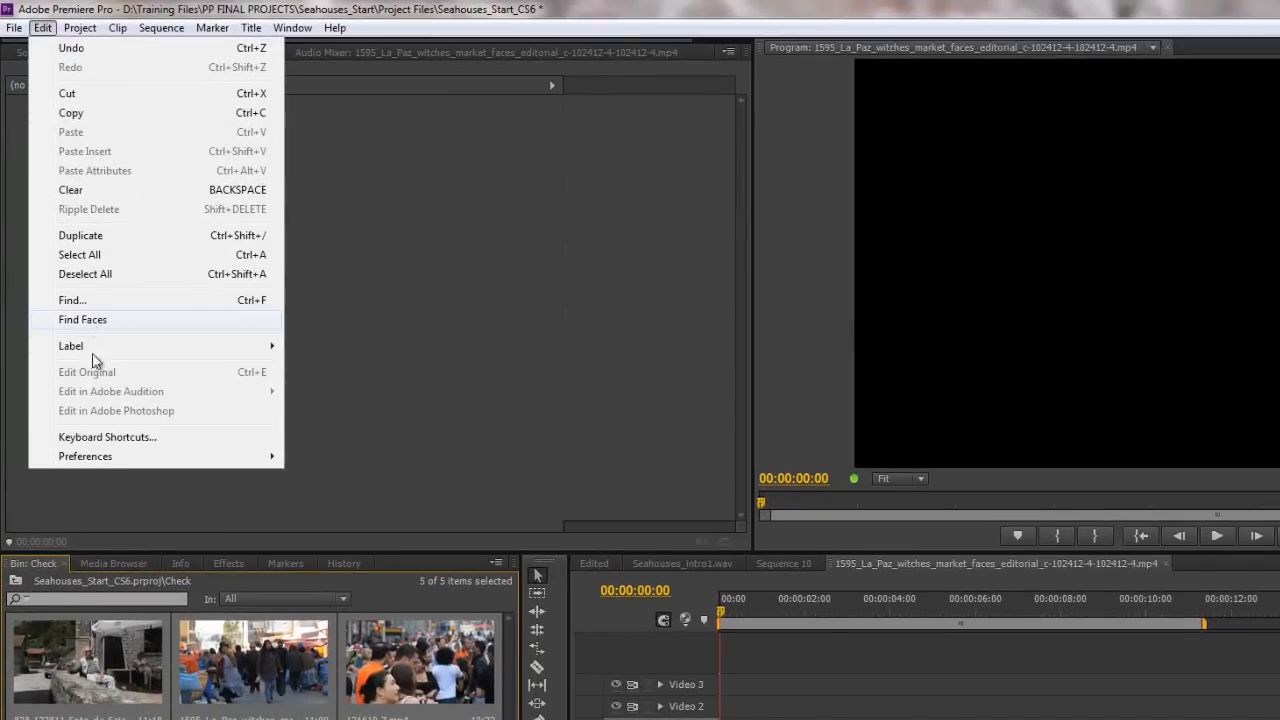
{"action": "left_click", "coordinate": [83, 319]}
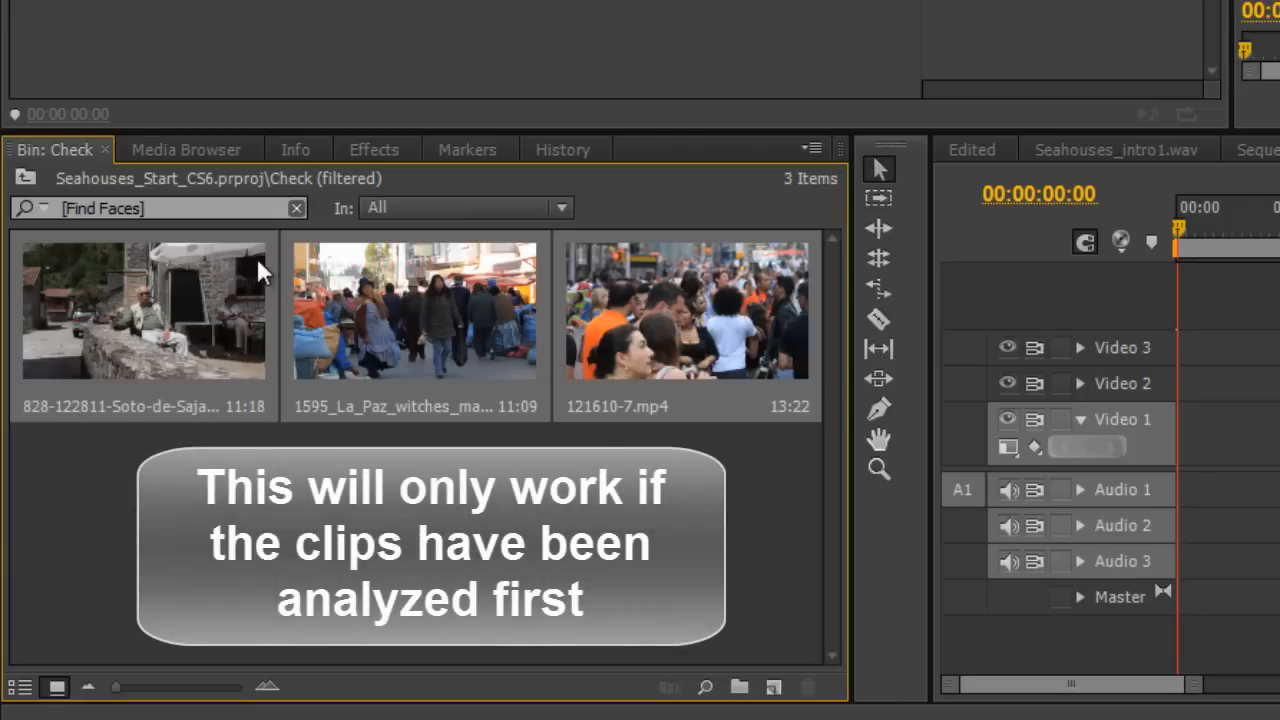
{"action": "left_click", "coordinate": [295, 208]}
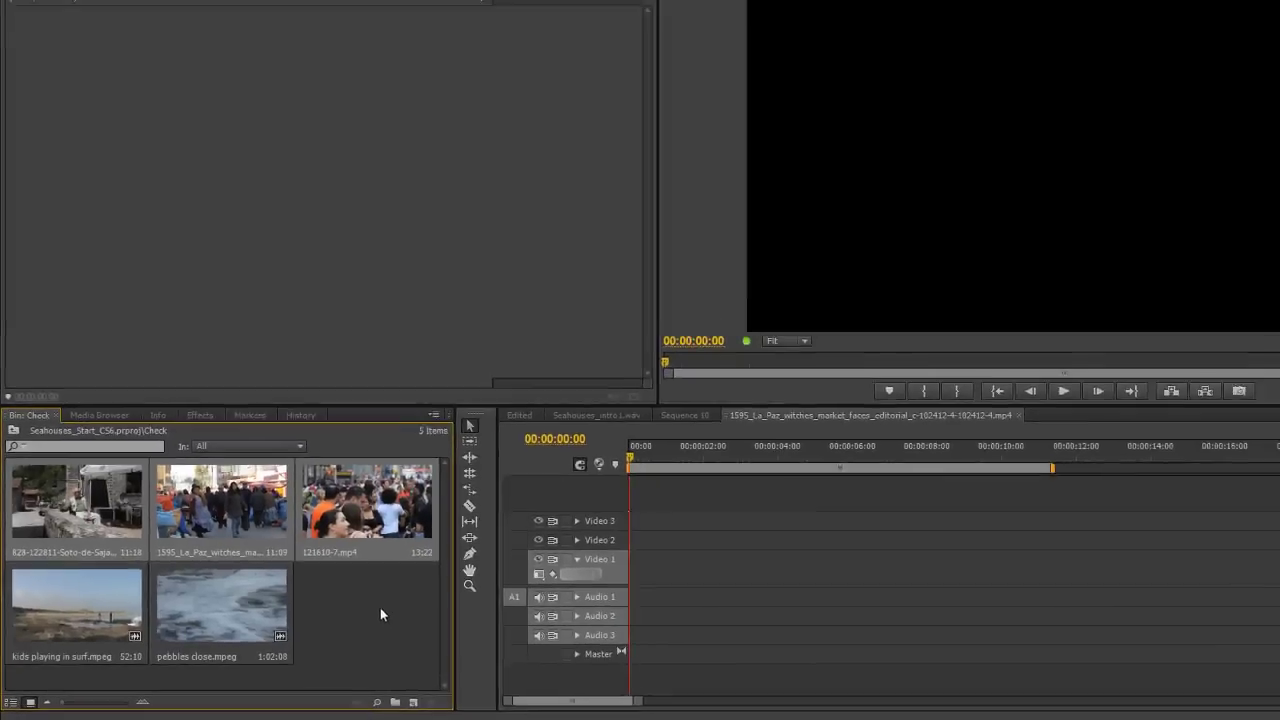
Step: Select all five clips and apply Edit > Find Faces, leaving only the three clips with people
{"action": "left_click_drag", "start_coordinate": [344, 604], "coordinate": [14, 620]}
{"action": "left_click_drag", "start_coordinate": [5, 568], "coordinate": [5, 490]}
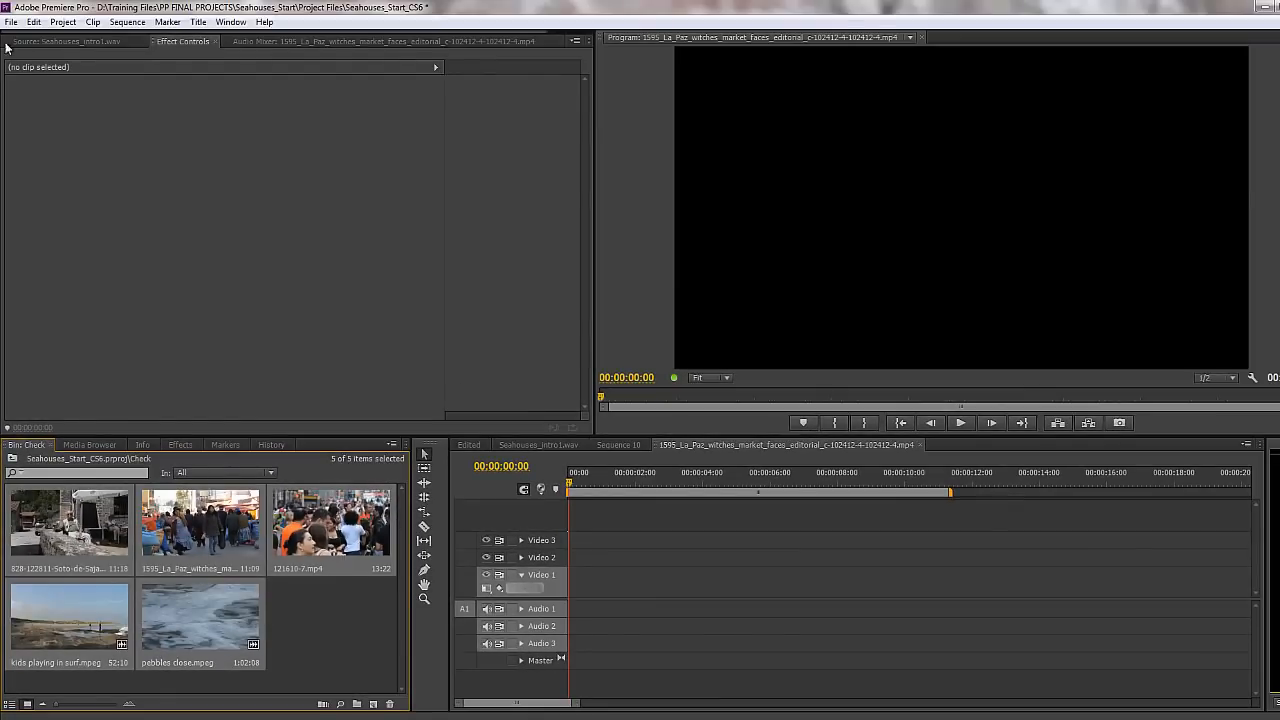
{"action": "left_click", "coordinate": [34, 22]}
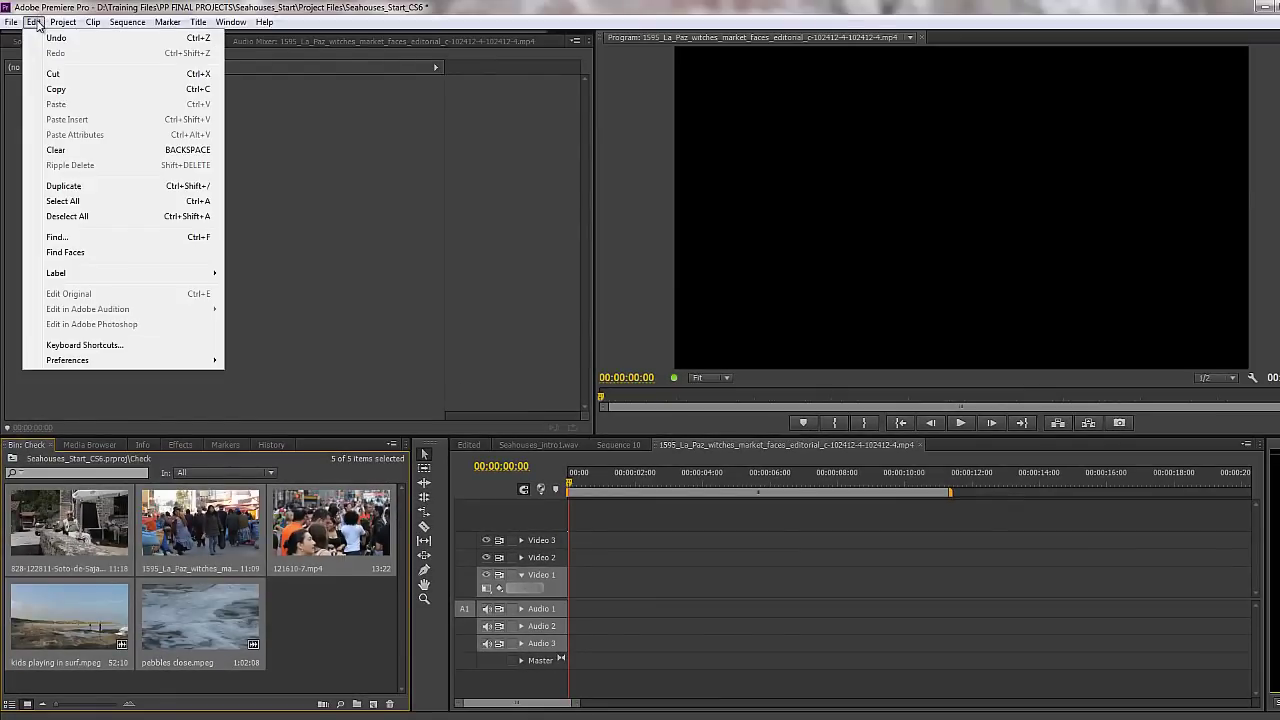
{"action": "left_click", "coordinate": [65, 252]}
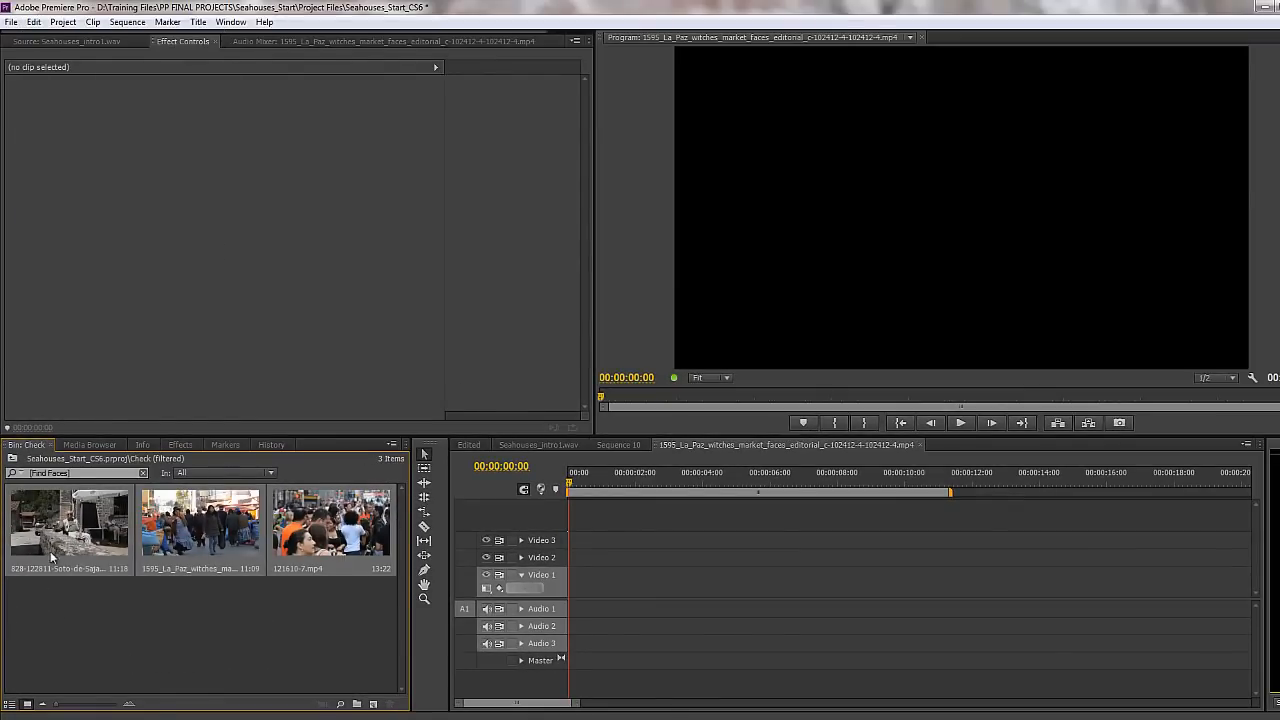